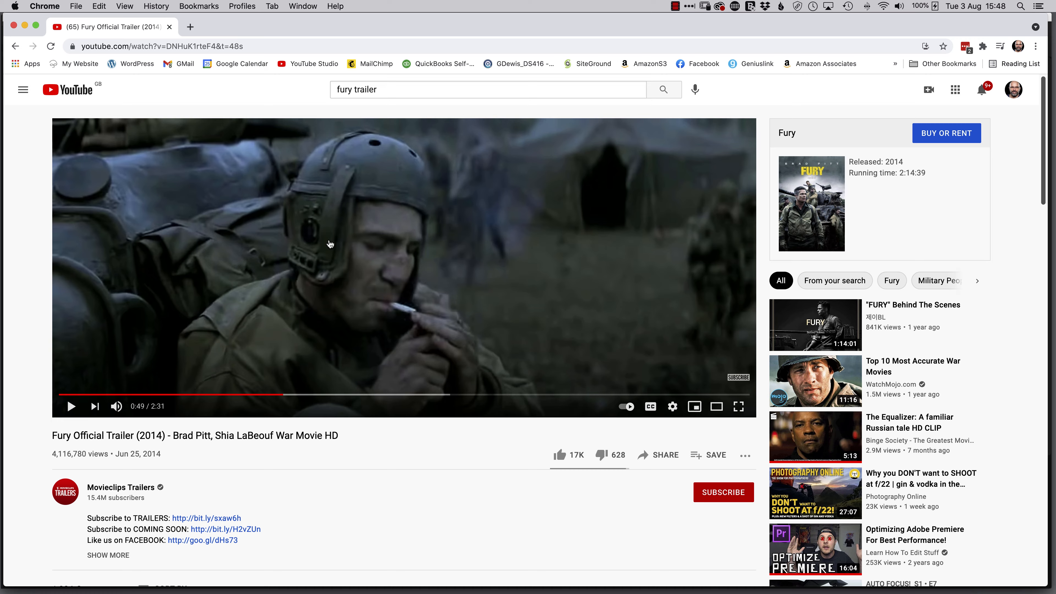
Step: Switch to Premiere Pro and create a new project named lut on the Desktop
{"action": "key", "text": "super+Tab"}
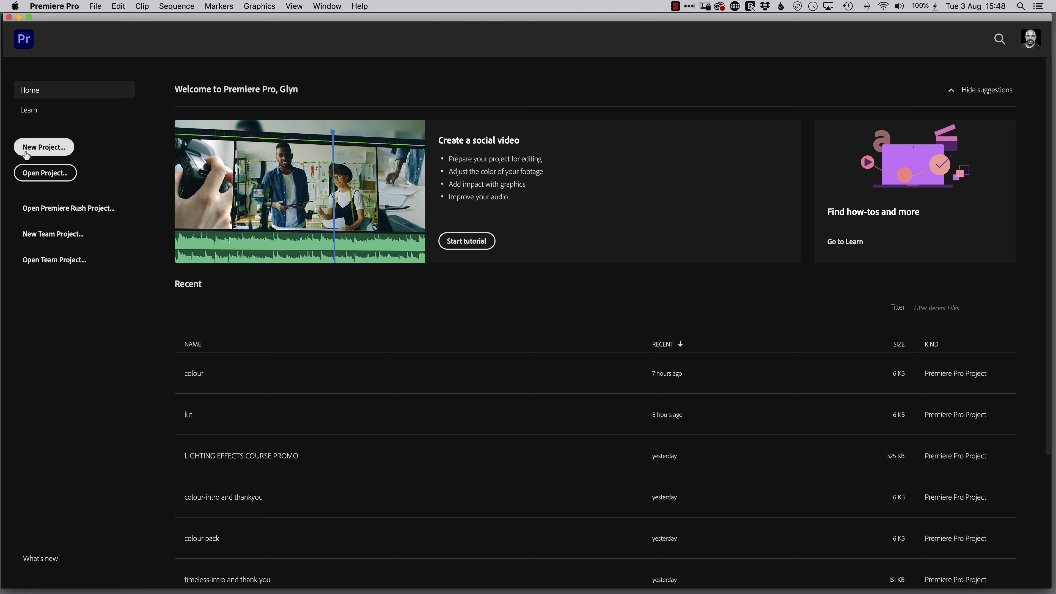
{"action": "key", "text": "super+Tab"}
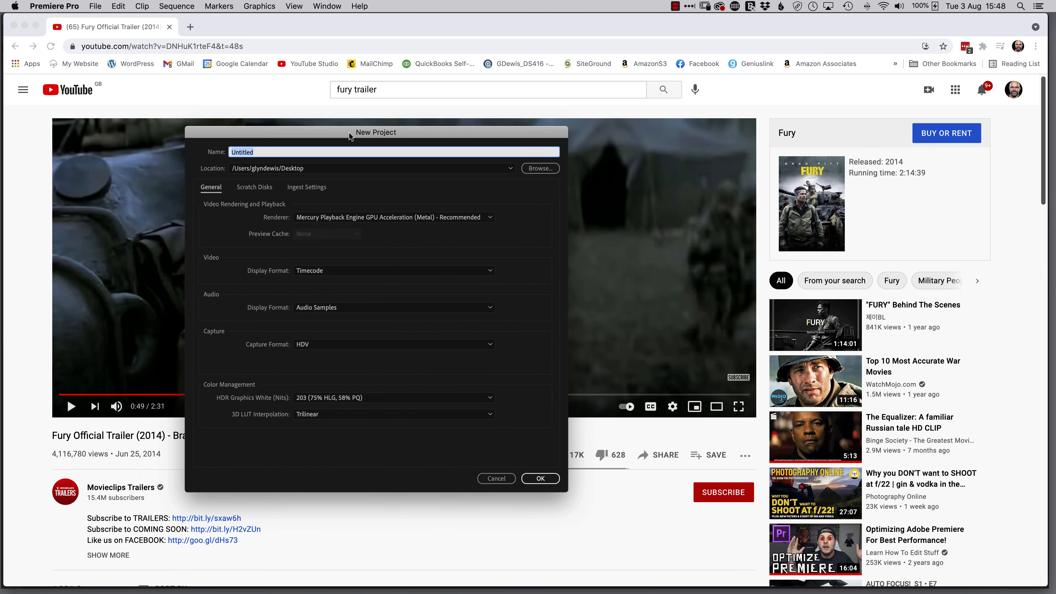
{"action": "type", "text": "lut"}
{"action": "key", "text": "Return"}
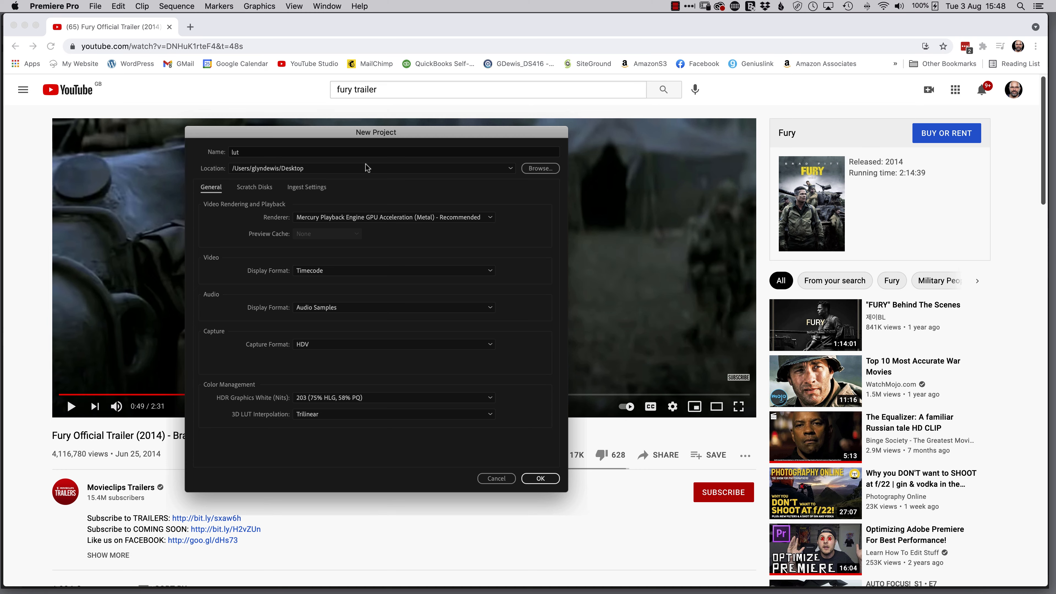
{"action": "key", "text": "Return"}
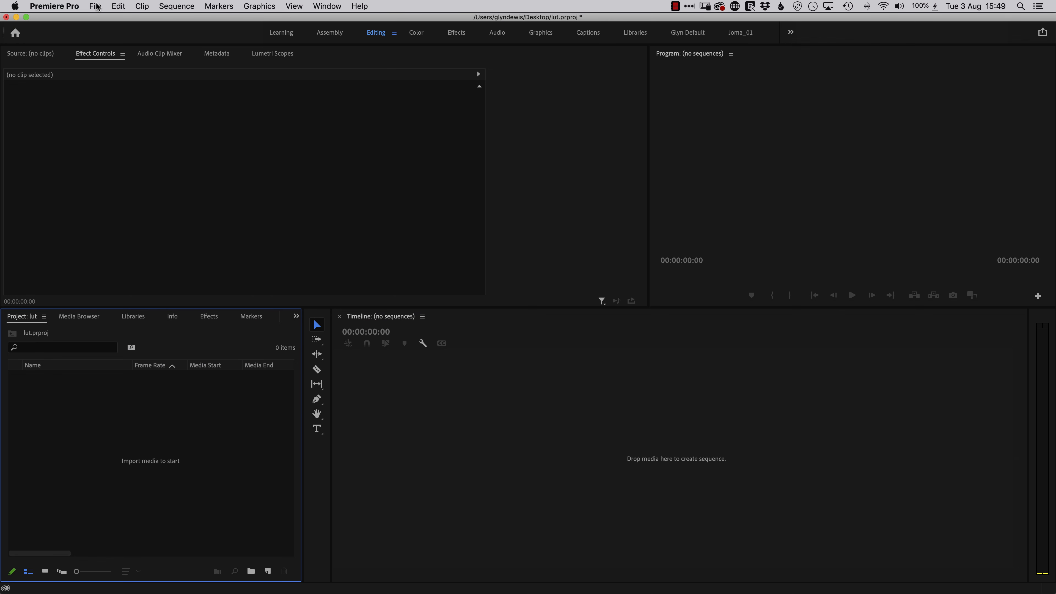
Step: Import film.JPG and peter.jpg from the chapter 5 folder into the project
{"action": "left_click", "coordinate": [95, 6]}
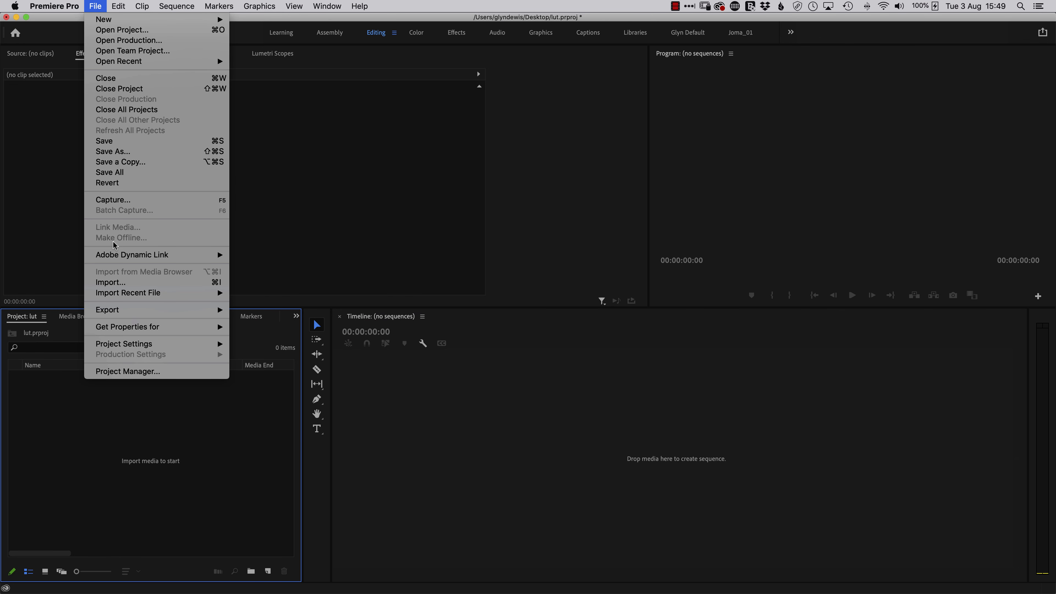
{"action": "left_click", "coordinate": [112, 282]}
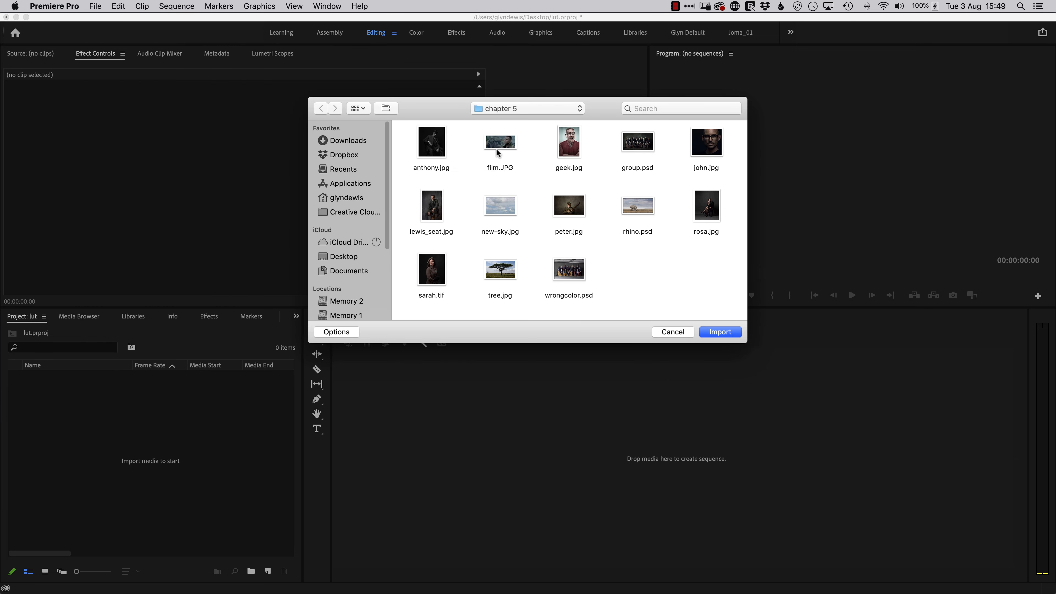
{"action": "left_click", "coordinate": [496, 147]}
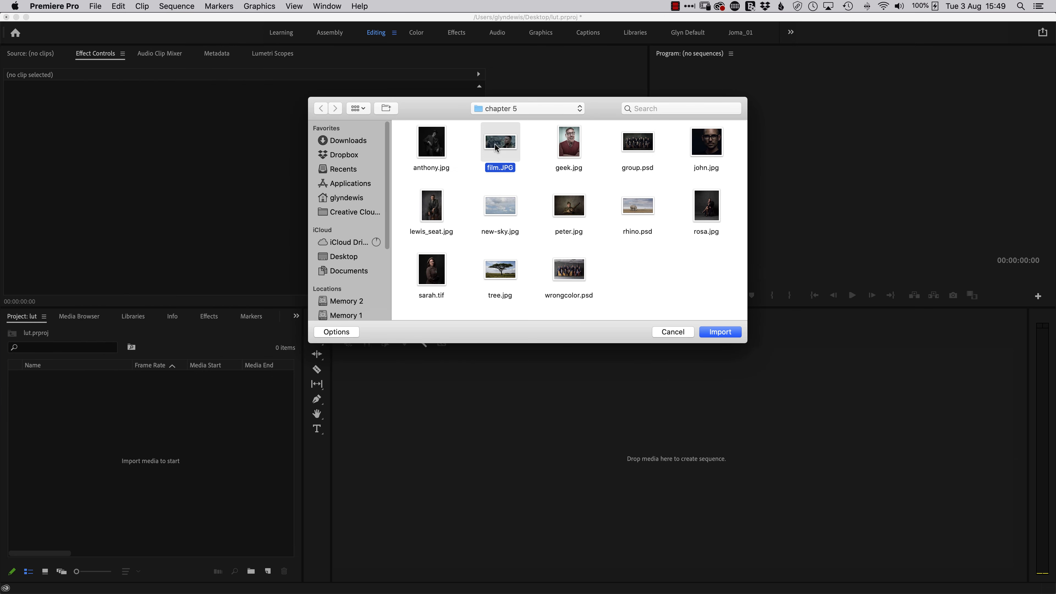
{"action": "left_click", "coordinate": [566, 210], "text": "super"}
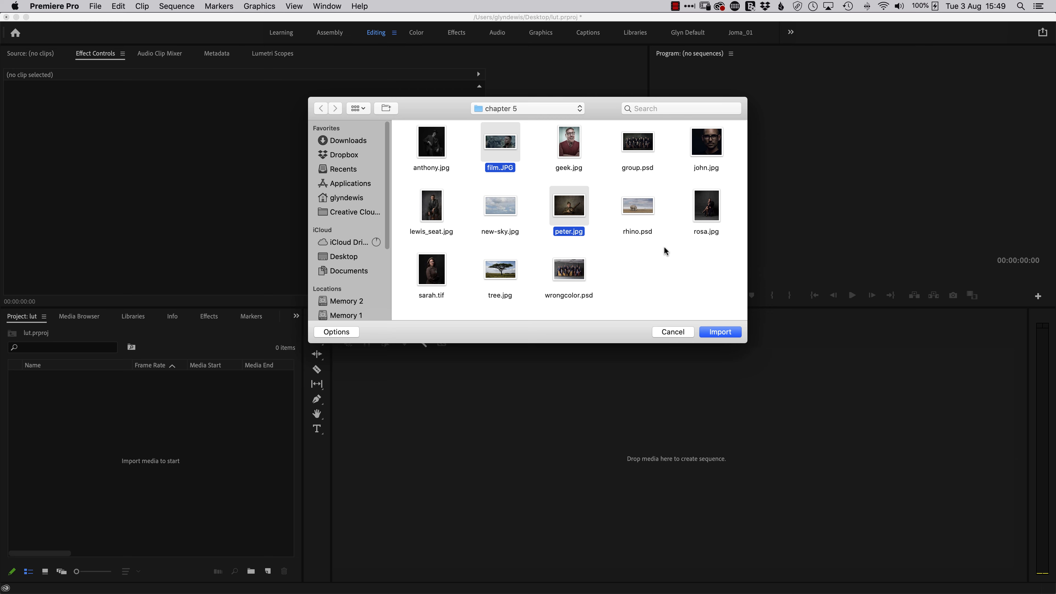
{"action": "left_click", "coordinate": [722, 334]}
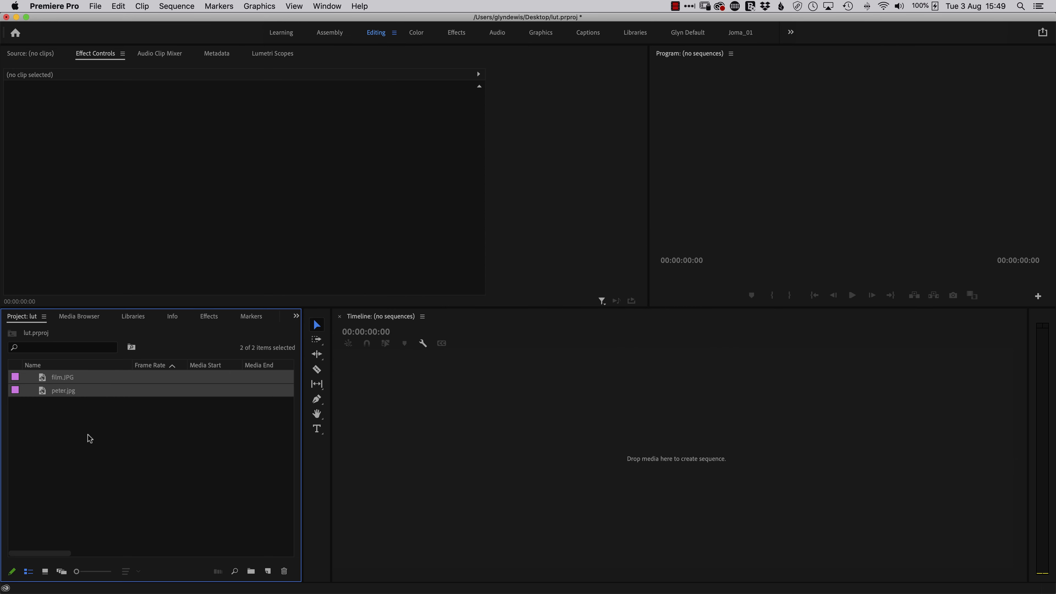
{"action": "left_click", "coordinate": [77, 436]}
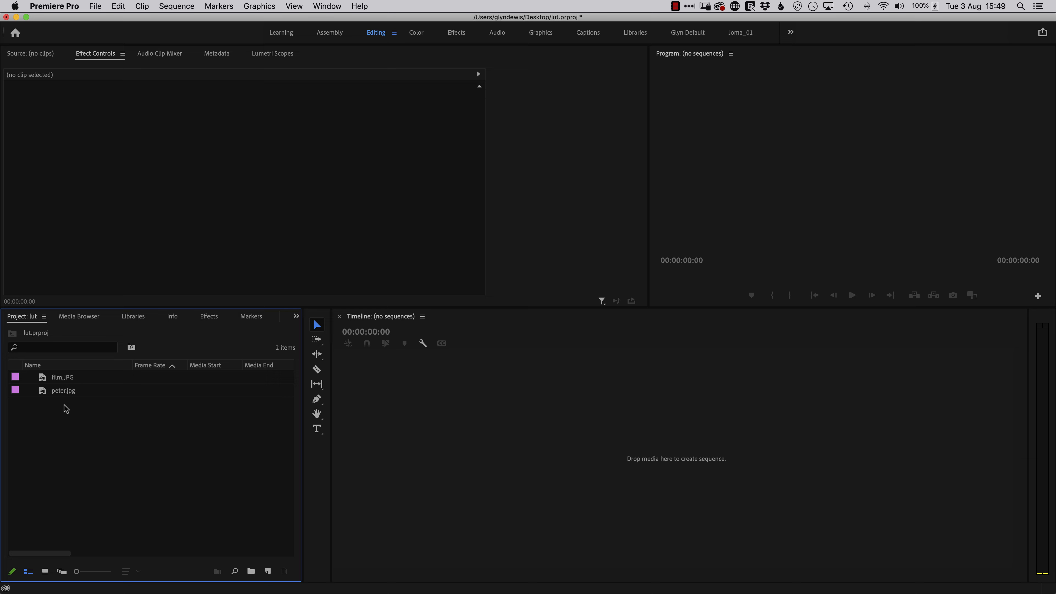
Step: Create a sequence from peter.jpg, and place a shortened film.JPG clip ahead of the shortened peter.jpg clip on track V1
{"action": "left_click", "coordinate": [44, 392]}
{"action": "left_click_drag", "start_coordinate": [433, 429], "coordinate": [434, 430]}
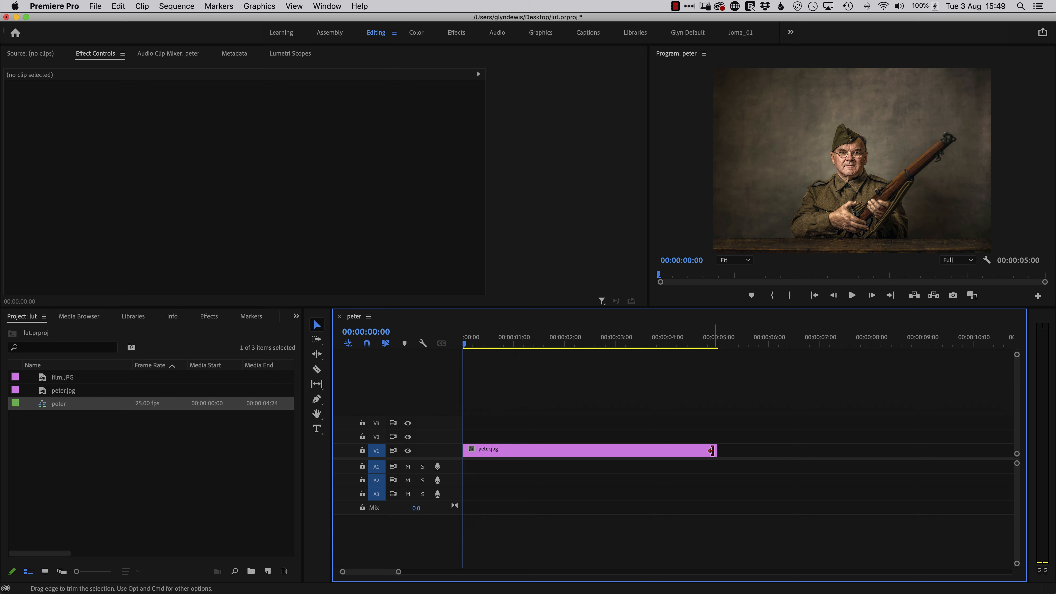
{"action": "left_click_drag", "start_coordinate": [711, 451], "coordinate": [681, 456]}
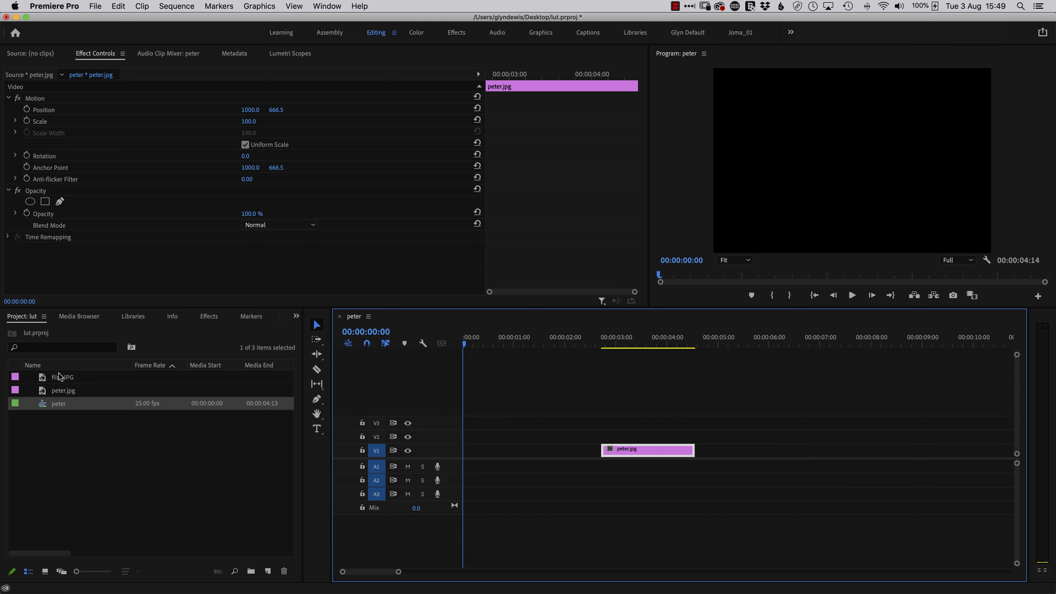
{"action": "left_click_drag", "start_coordinate": [60, 376], "coordinate": [457, 434]}
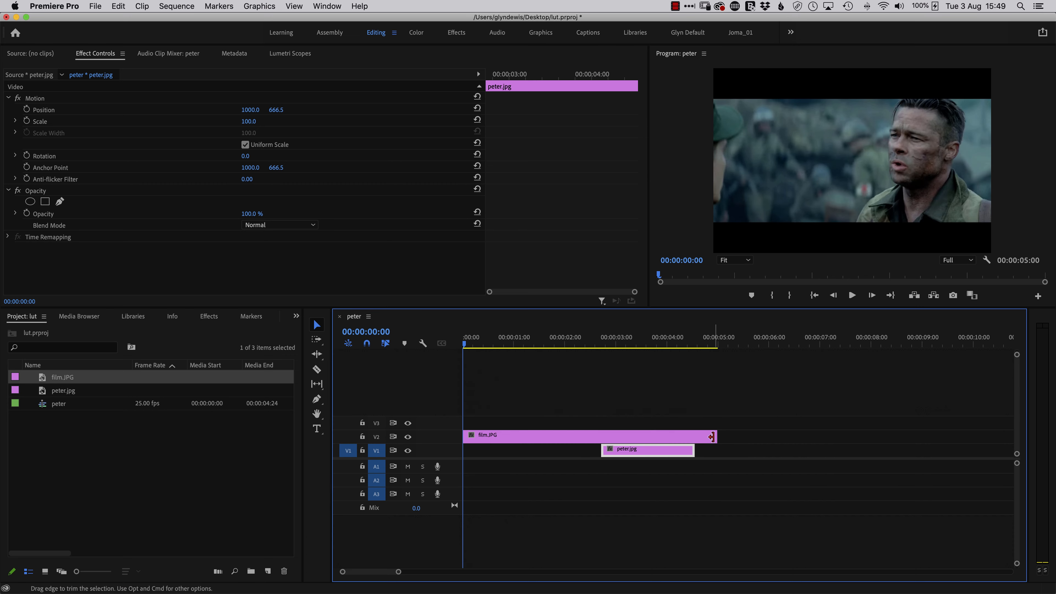
{"action": "left_click_drag", "start_coordinate": [716, 436], "coordinate": [555, 452]}
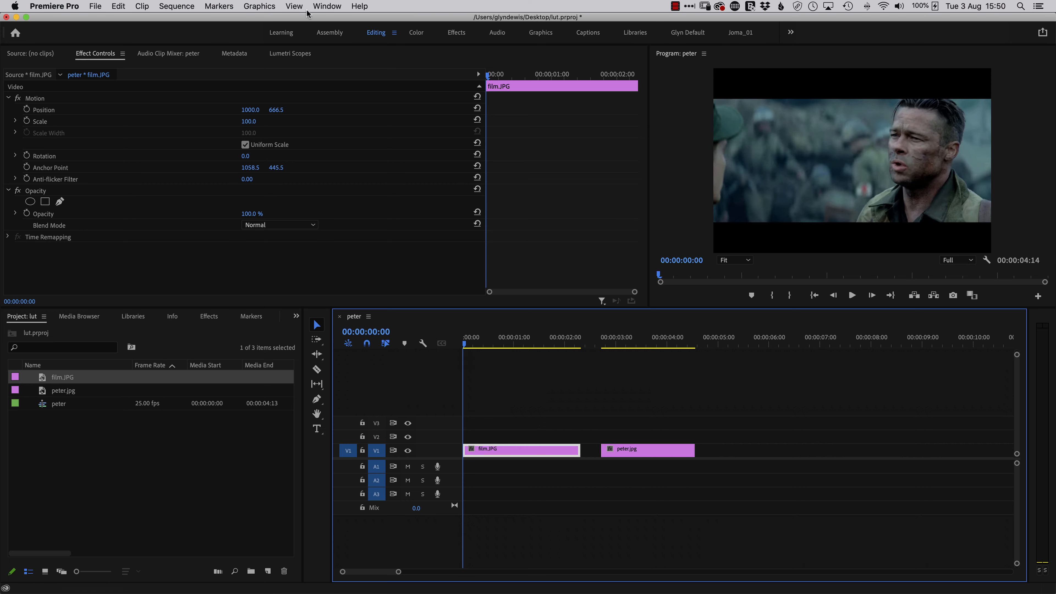
Step: Show the Lumetri Color controls, turn on Comparison View for color matching and widen the program monitor
{"action": "left_click", "coordinate": [320, 9]}
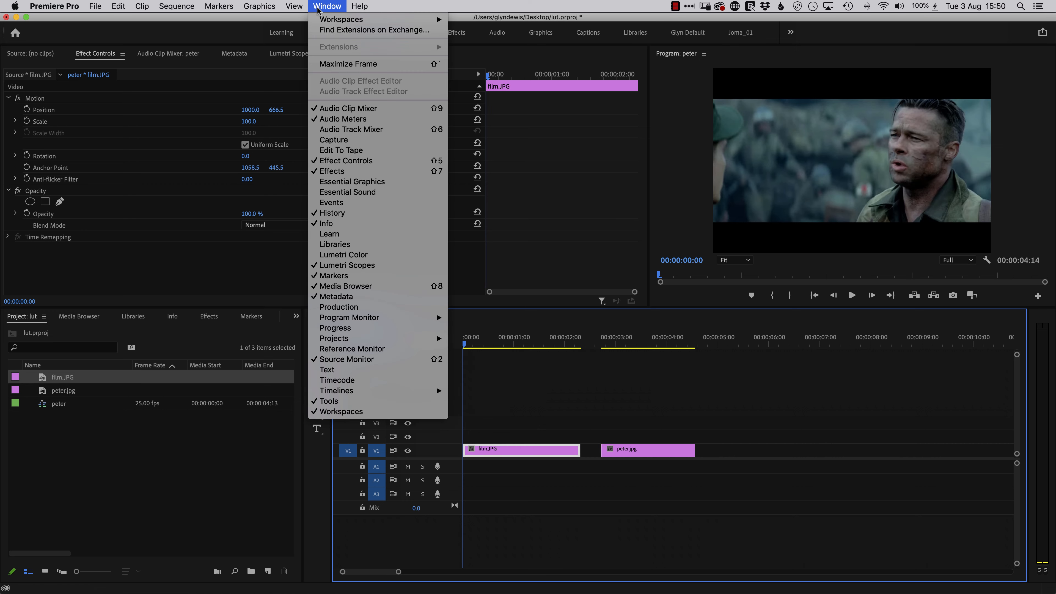
{"action": "left_click", "coordinate": [344, 255]}
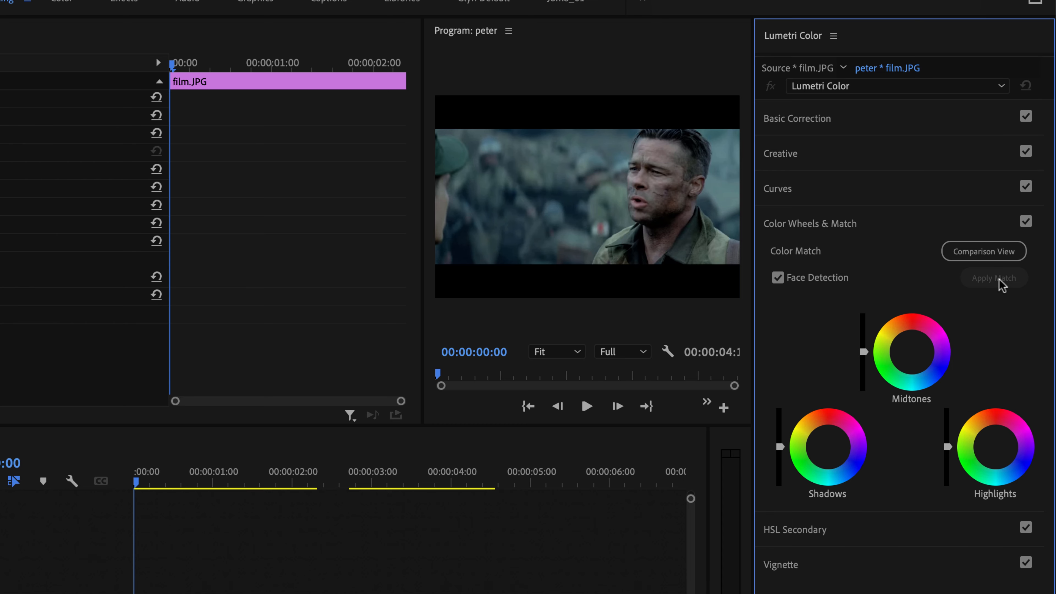
{"action": "left_click", "coordinate": [982, 252]}
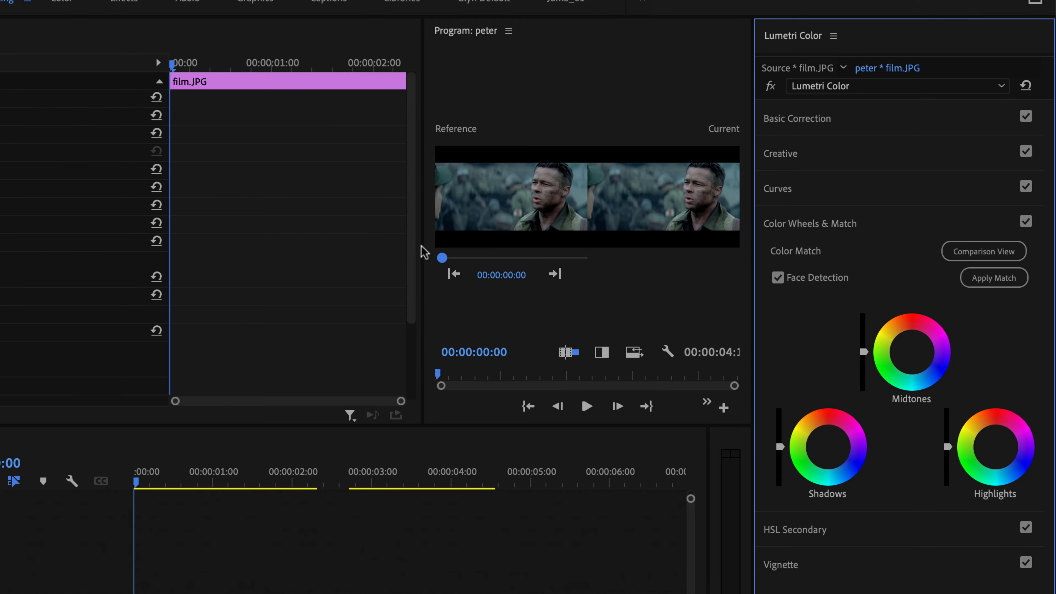
{"action": "left_click_drag", "start_coordinate": [419, 246], "coordinate": [16, 250]}
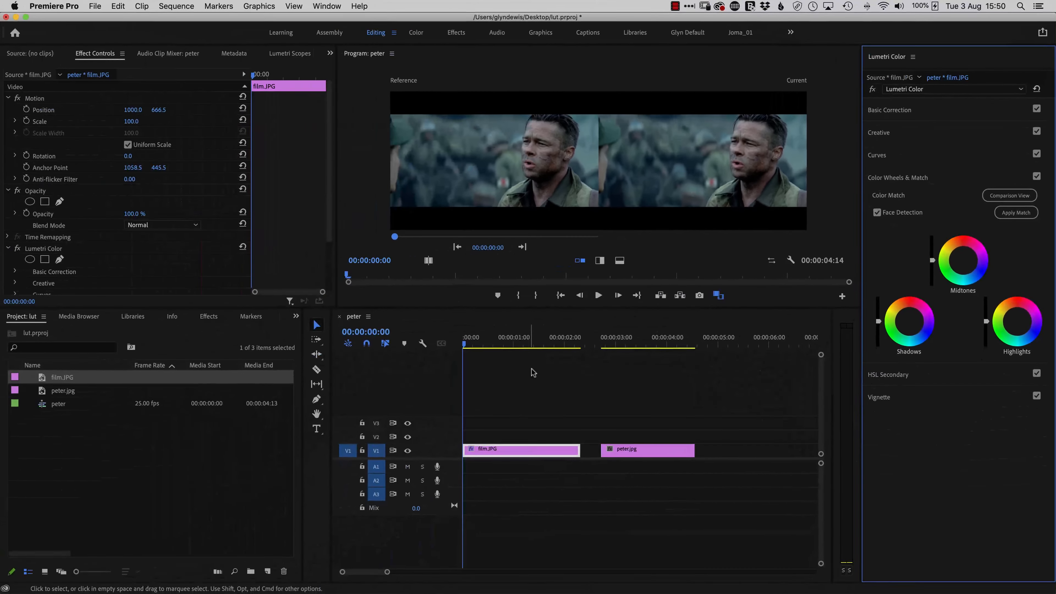
Step: Apply a color match to peter.jpg at 00:00:03:20, using the film.JPG frame at 00:00:01:06 as the reference
{"action": "left_click", "coordinate": [304, 422]}
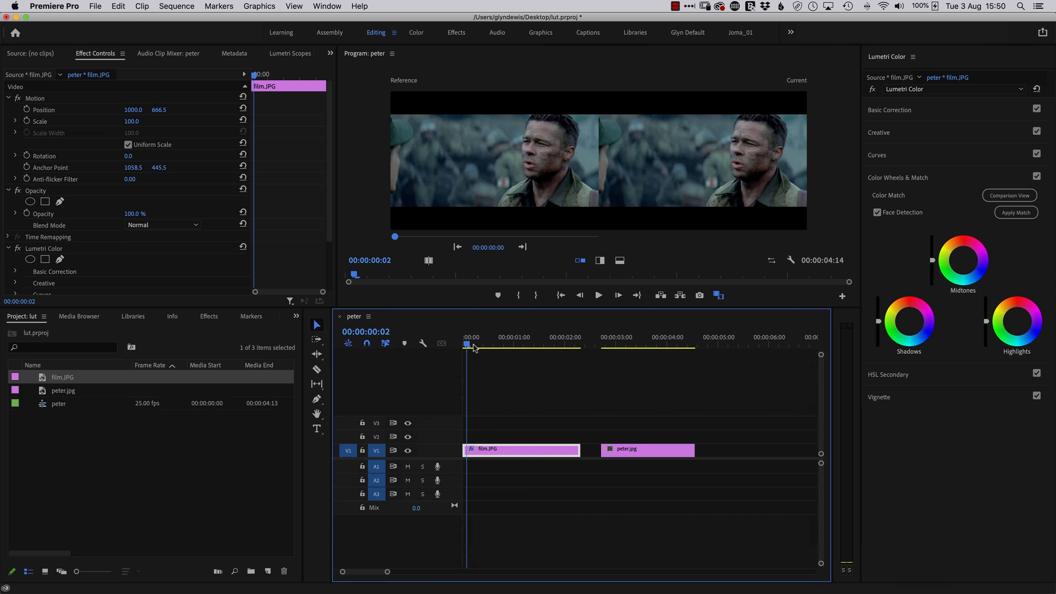
{"action": "left_click_drag", "start_coordinate": [474, 348], "coordinate": [656, 353]}
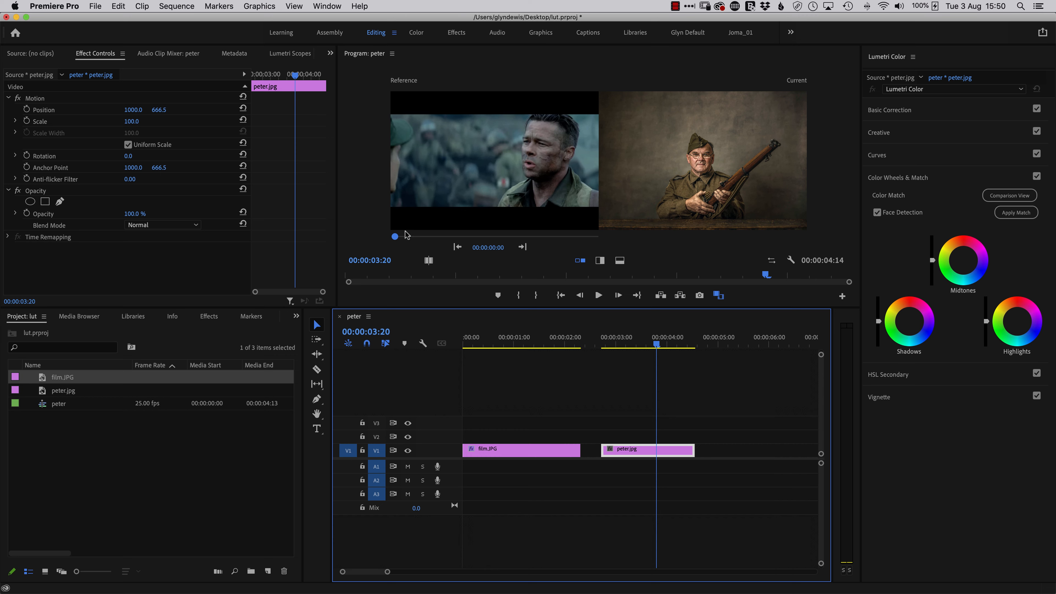
{"action": "left_click_drag", "start_coordinate": [396, 237], "coordinate": [449, 237]}
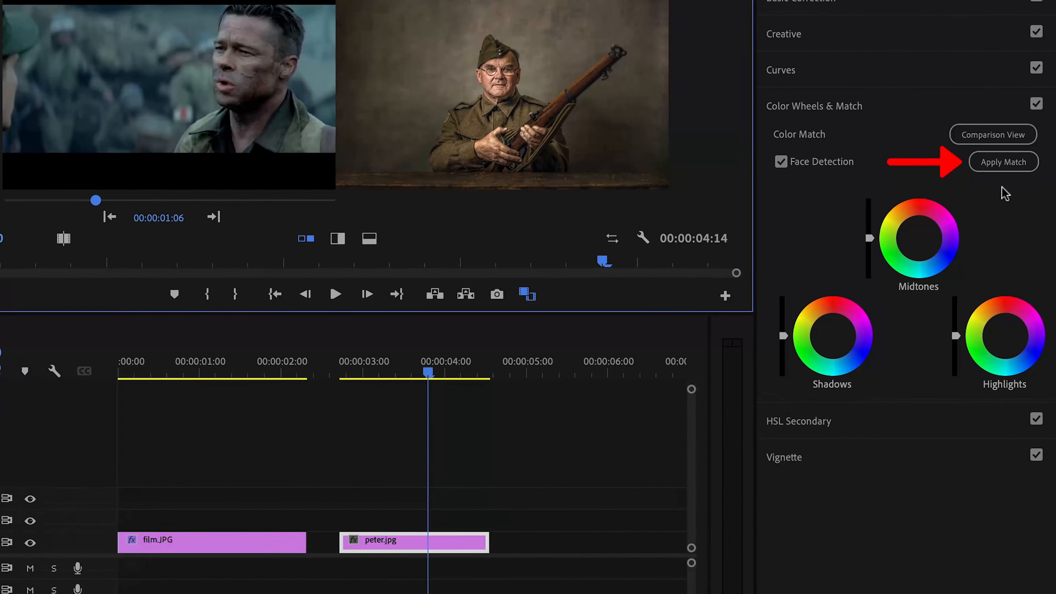
{"action": "left_click", "coordinate": [1001, 163]}
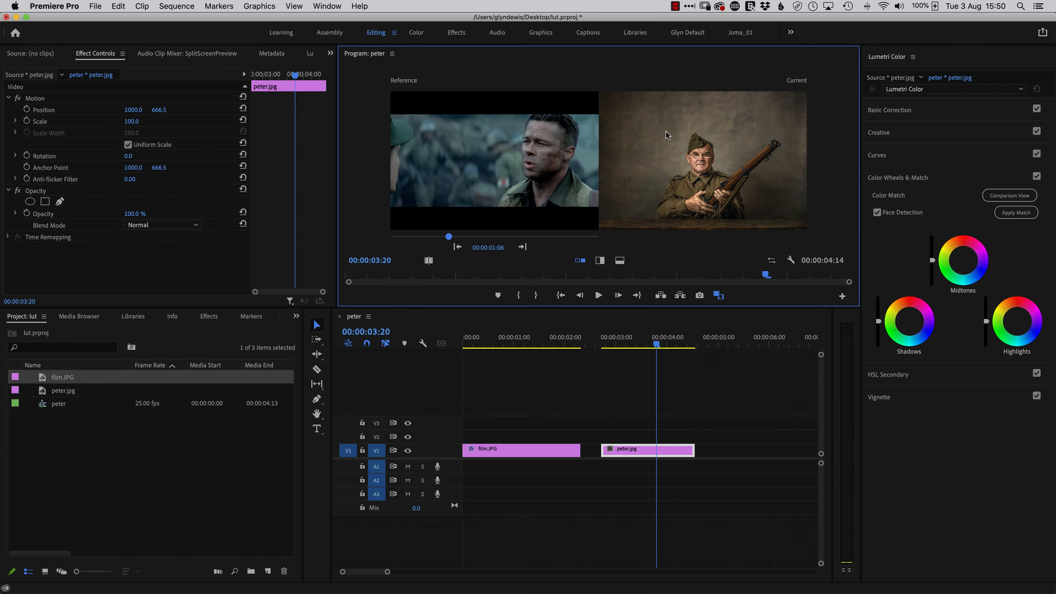
{"action": "left_click", "coordinate": [1015, 213]}
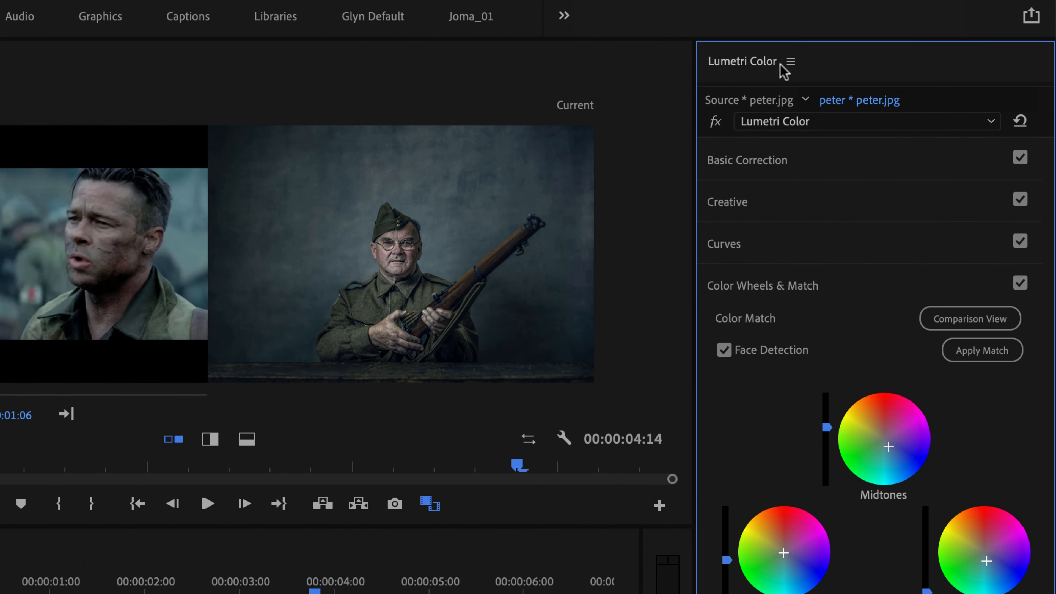
Step: Export the matched Lumetri grade as a .cube LUT named fury film lut to the Desktop
{"action": "left_click", "coordinate": [791, 63]}
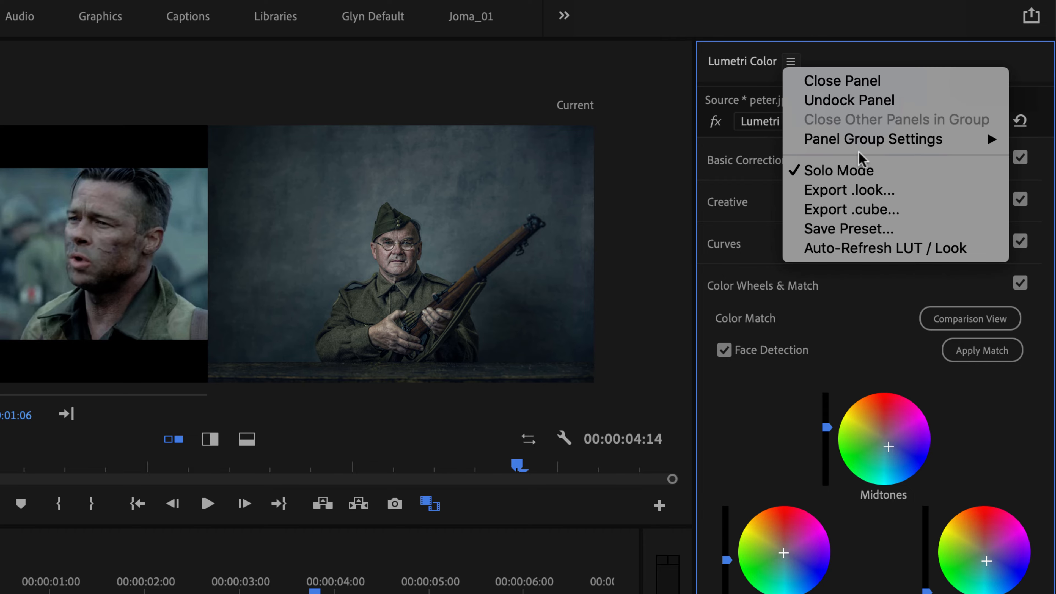
{"action": "left_click", "coordinate": [851, 210]}
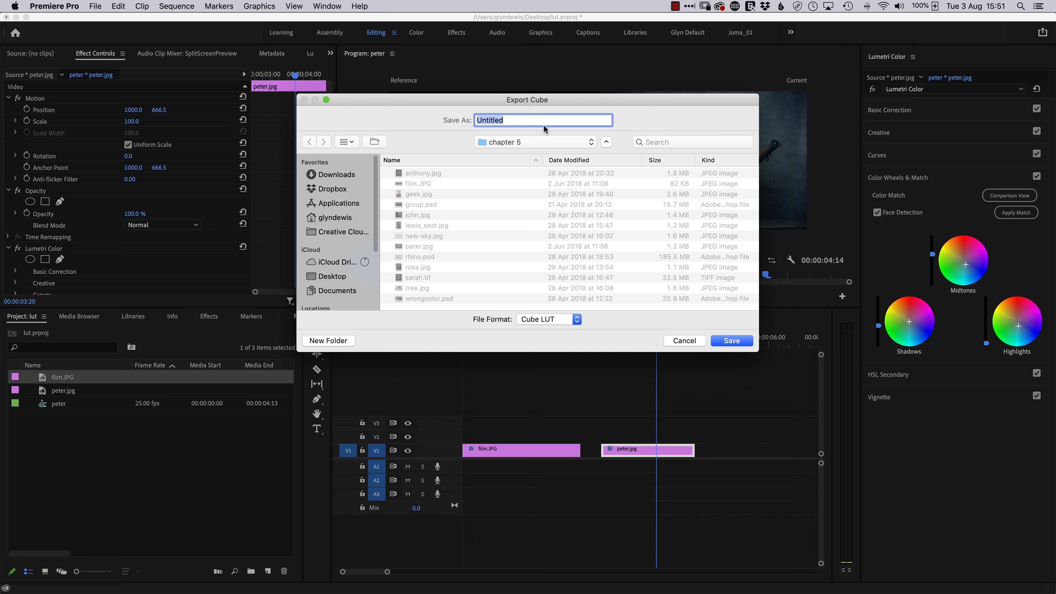
{"action": "type", "text": "fury film lut"}
{"action": "left_click", "coordinate": [331, 277]}
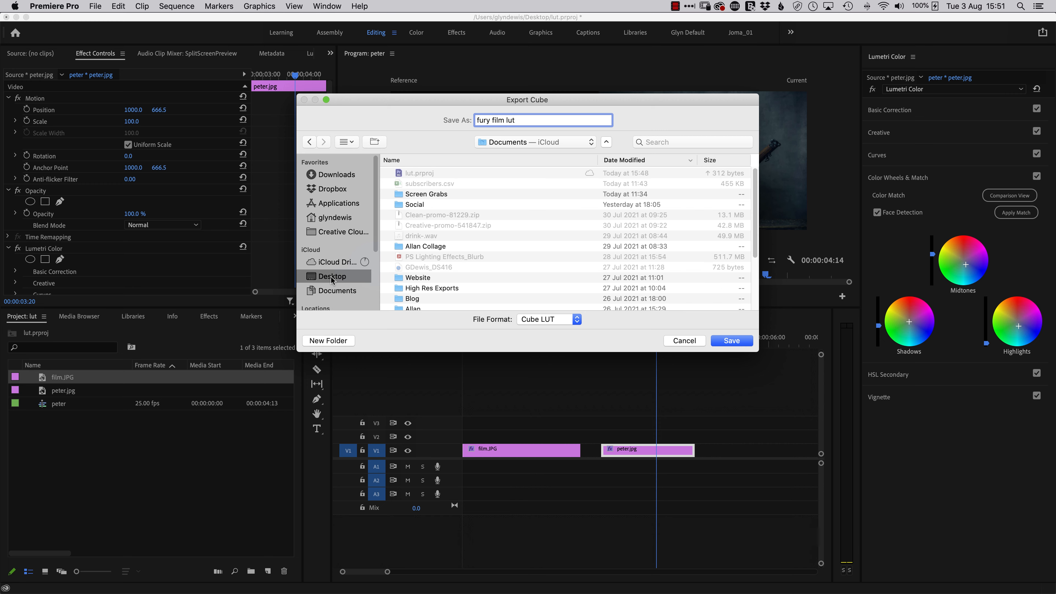
{"action": "left_click", "coordinate": [723, 342]}
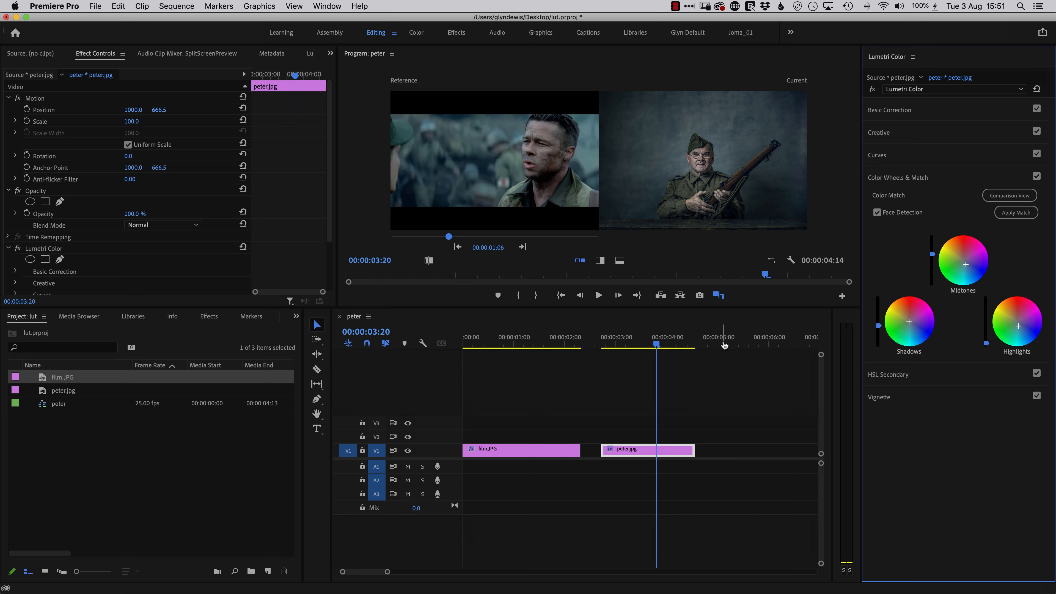
Step: Switch to Photoshop and add a Color Lookup adjustment layer above the Background in peter.jpg
{"action": "key", "text": "super+Tab"}
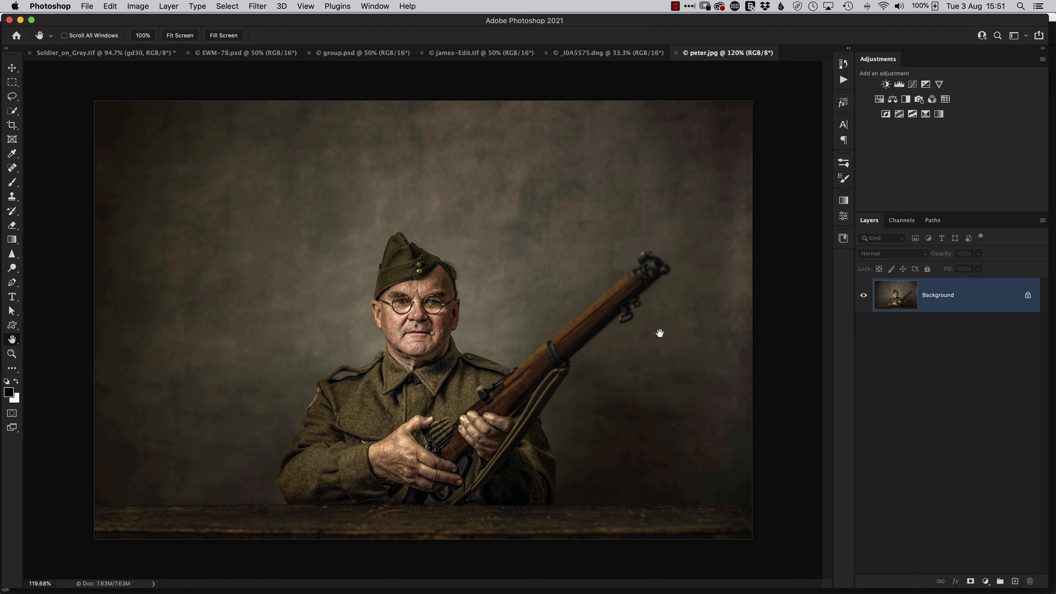
{"action": "key", "text": "v"}
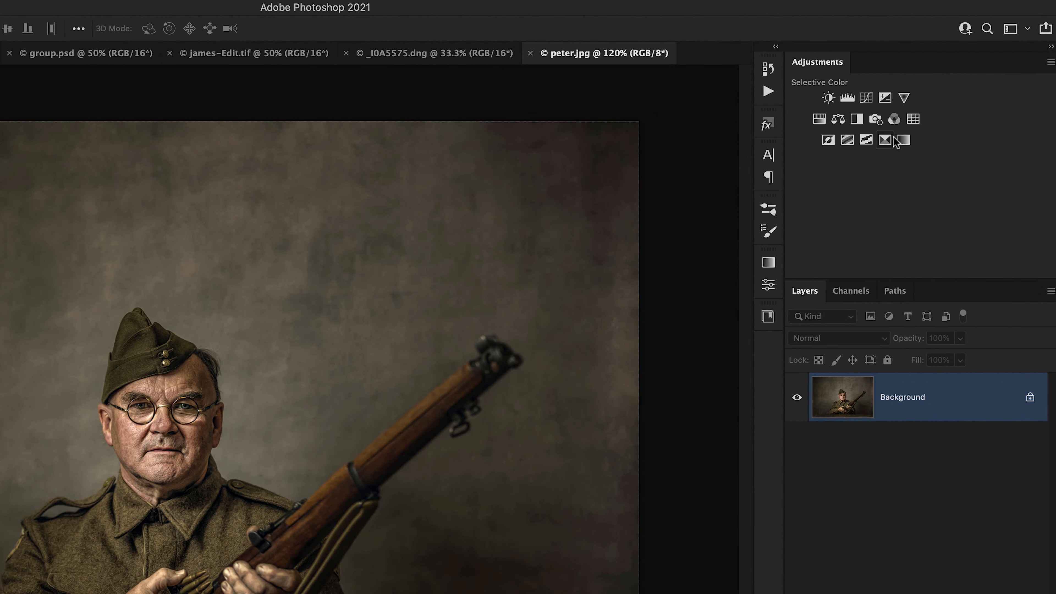
{"action": "left_click", "coordinate": [913, 120]}
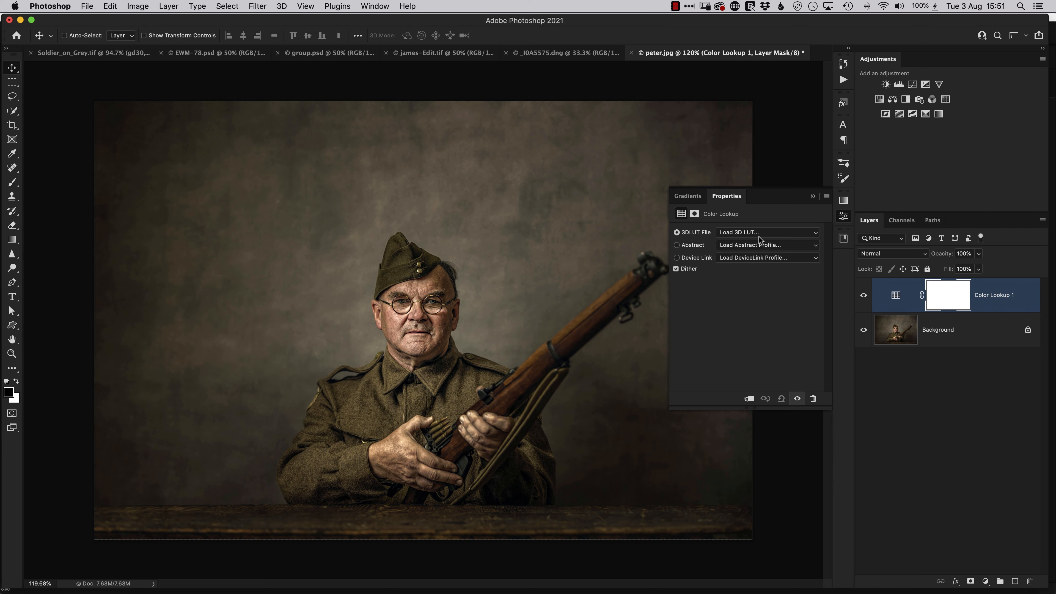
Step: Load fury film lut.cube from the Desktop as the Color Lookup layer's 3D LUT
{"action": "left_click", "coordinate": [784, 232]}
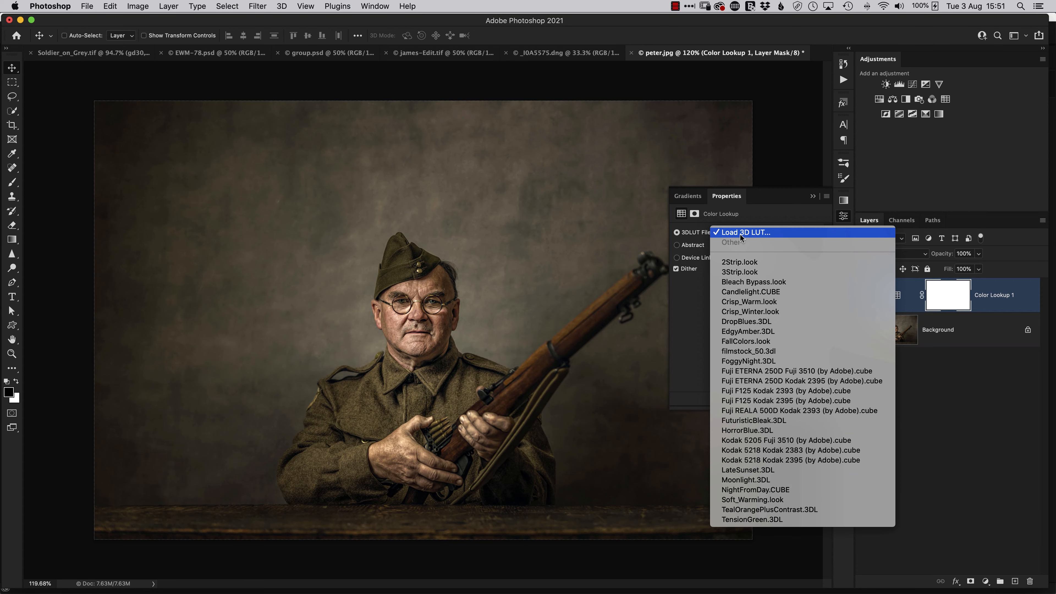
{"action": "left_click", "coordinate": [763, 232]}
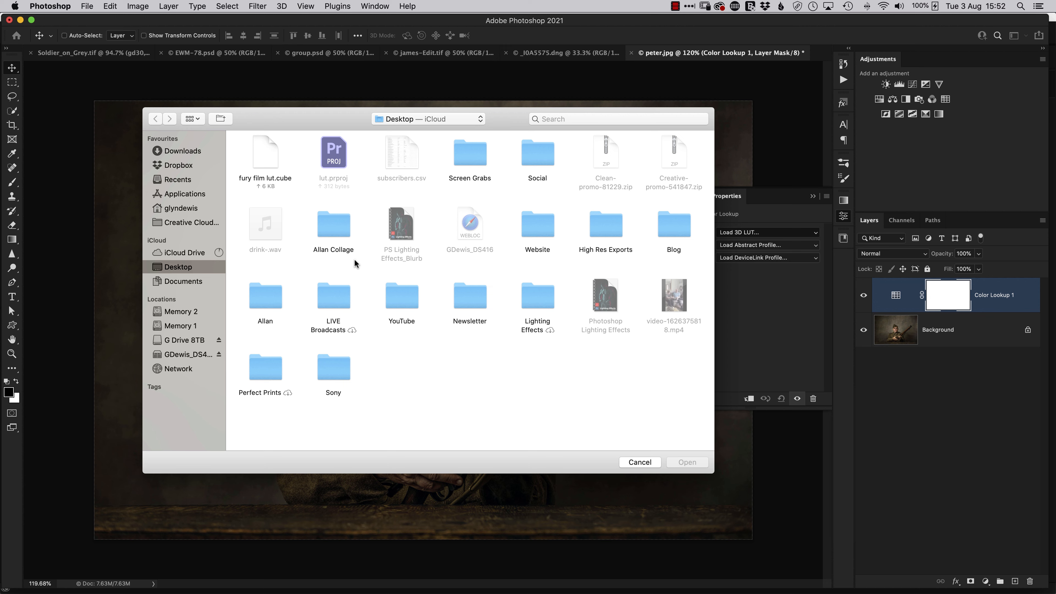
{"action": "left_click", "coordinate": [265, 154]}
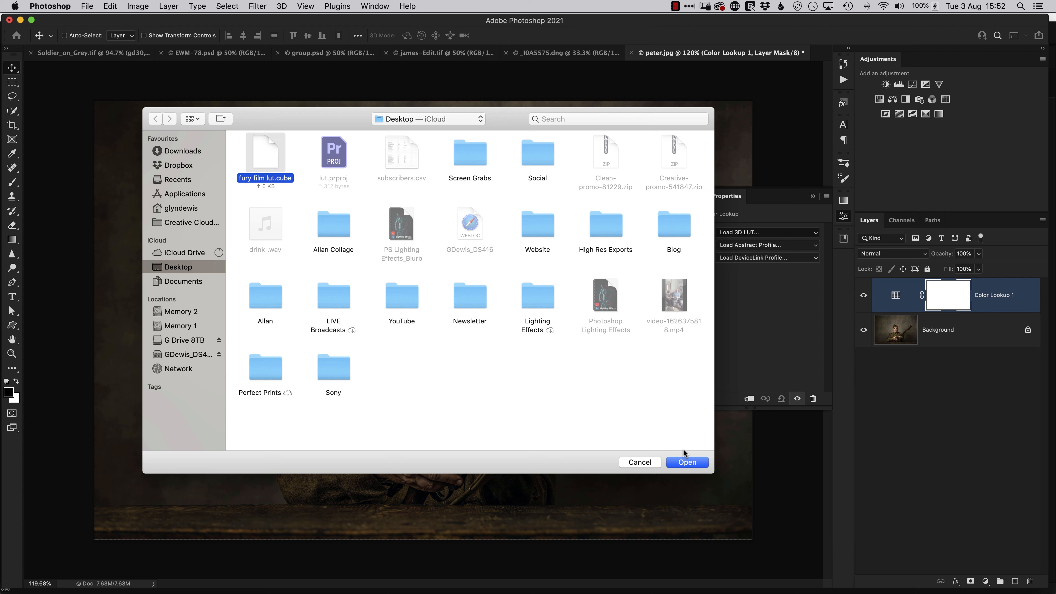
{"action": "left_click", "coordinate": [686, 463]}
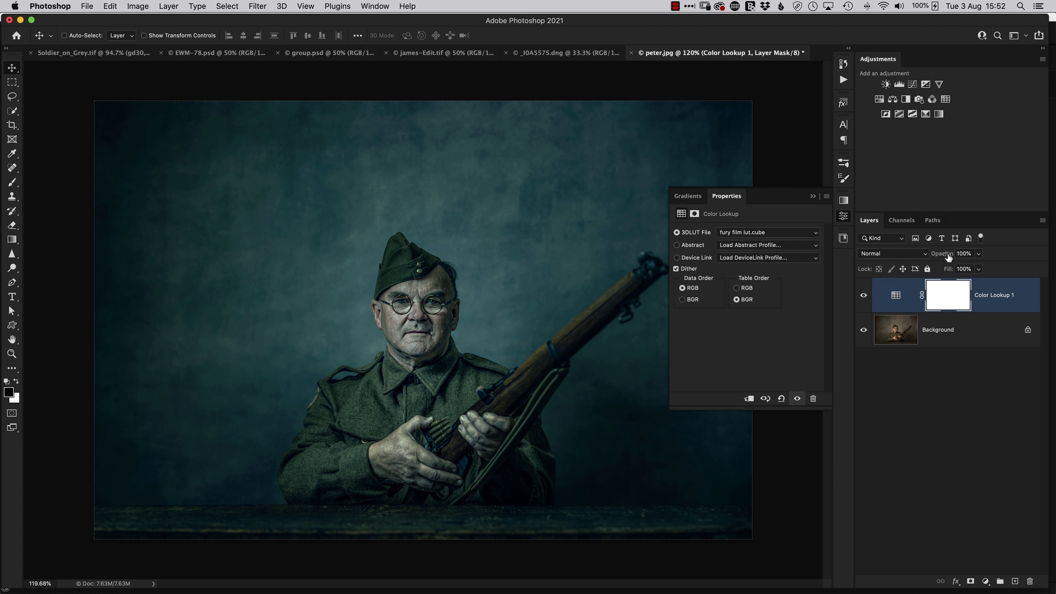
Step: Try a lower opacity on the Color Lookup layer with its properties collapsed, and restore the opacity to 100%
{"action": "left_click_drag", "start_coordinate": [949, 255], "coordinate": [938, 257]}
{"action": "left_click", "coordinate": [843, 216]}
{"action": "left_click_drag", "start_coordinate": [945, 258], "coordinate": [987, 253]}
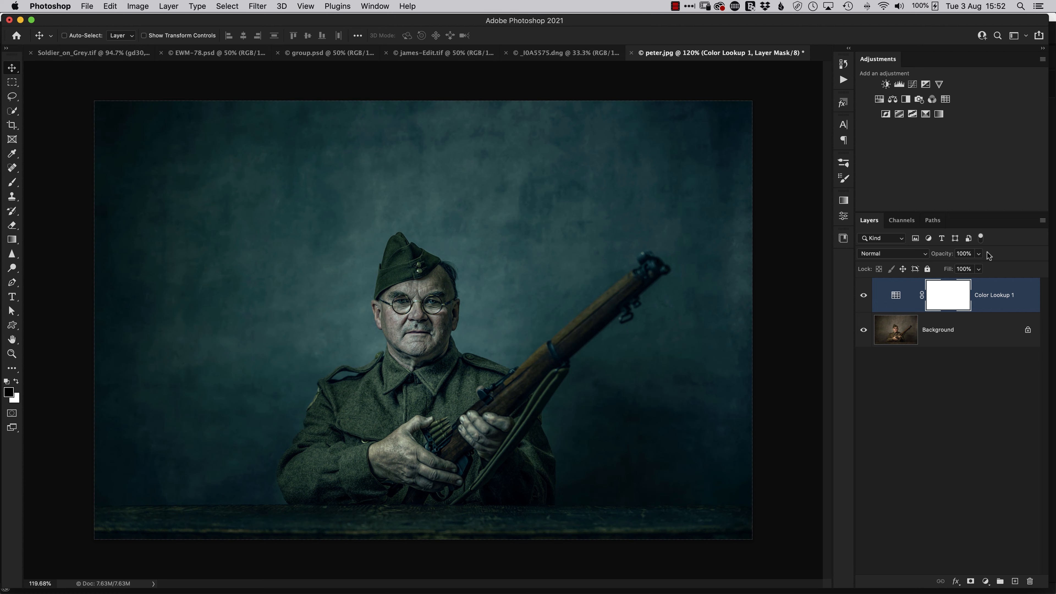